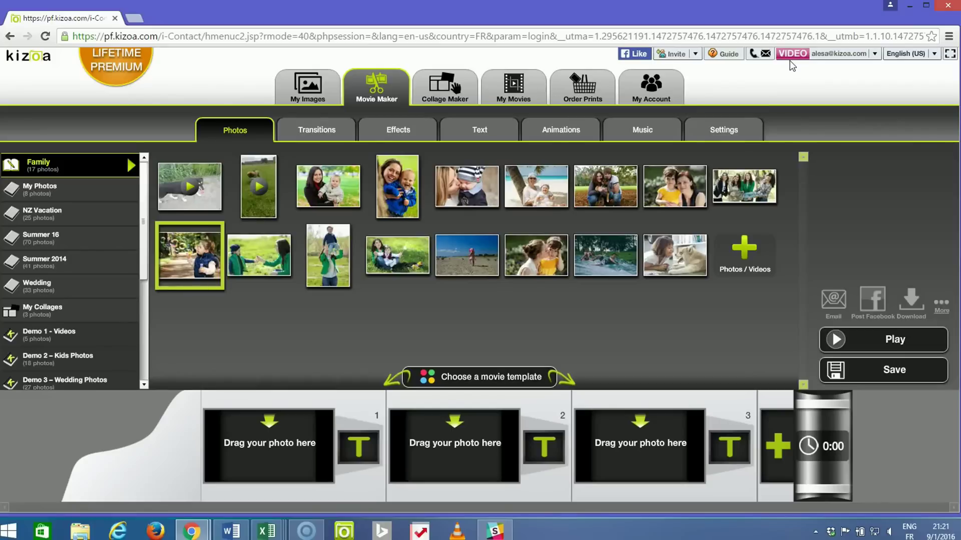
# - Leave the Family album movie maker for the My Account area
pyautogui.click(795, 63)
# - Open the My plan page showing lifetime tiers Premium DVD ($20) and Premium PRO ($70)
pyautogui.click(658, 96)
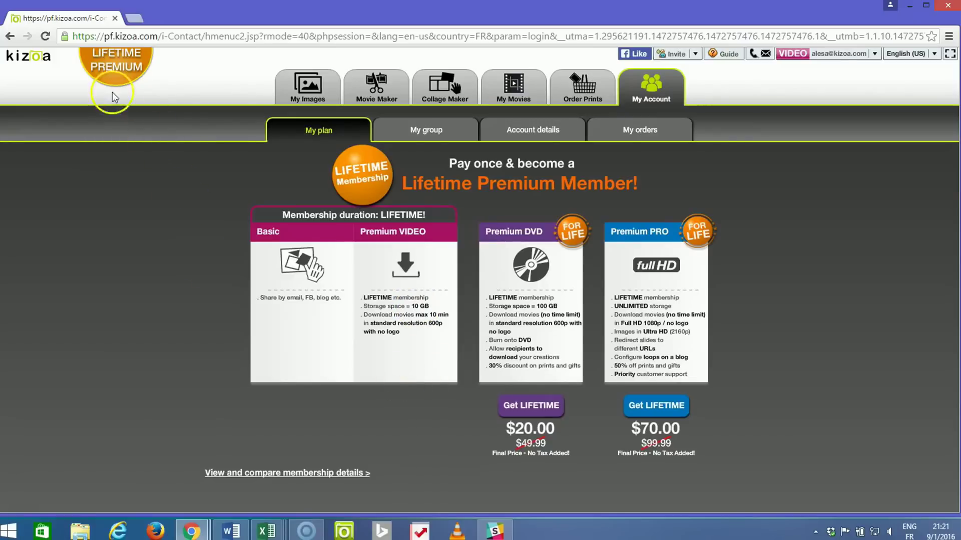
pyautogui.click(113, 76)
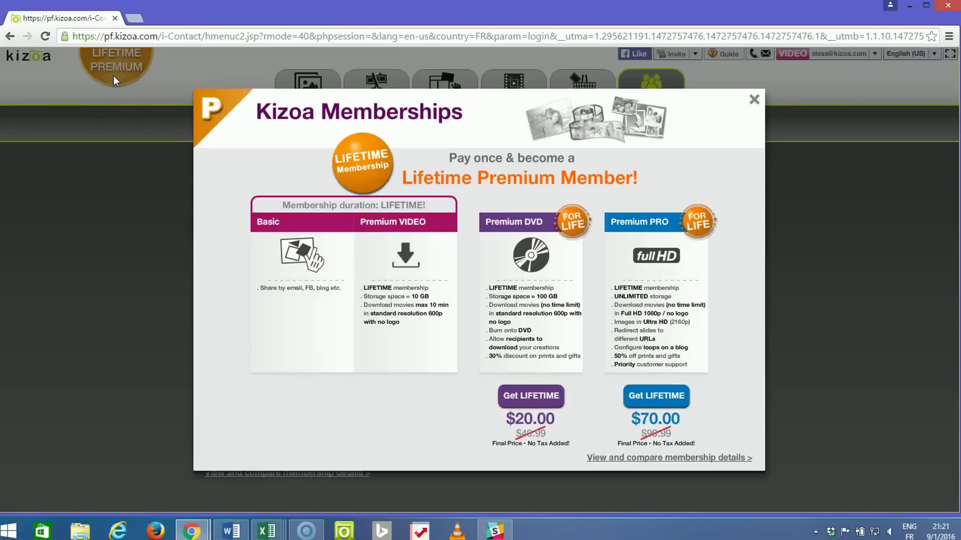